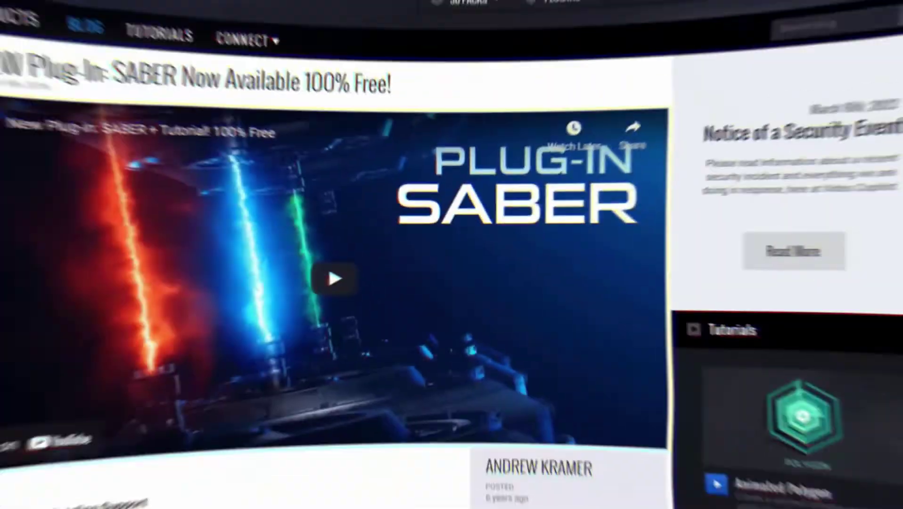
Scroll the Saber blog post down to the Windows and Mac DOWNLOAD PLUG-IN buttons
scroll(866, 115, "down", 2)
scroll(866, 115, "down", 4)
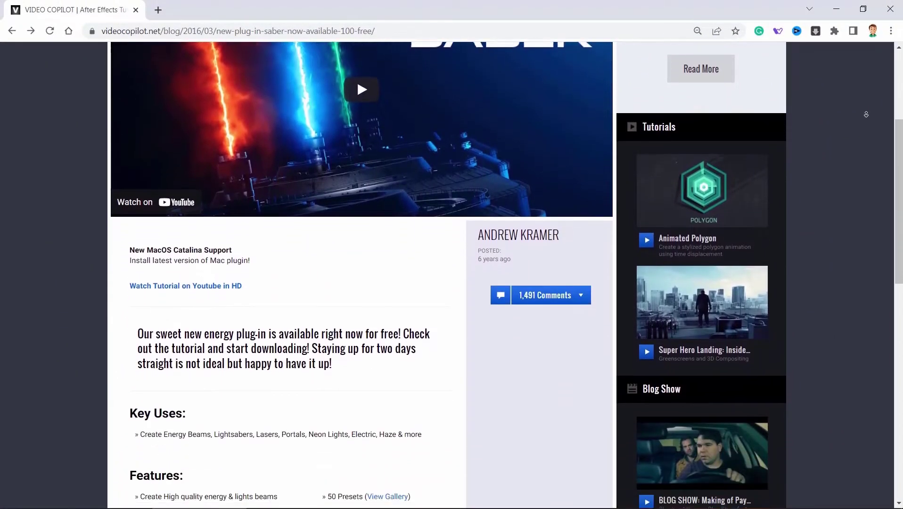
scroll(866, 115, "down", 4)
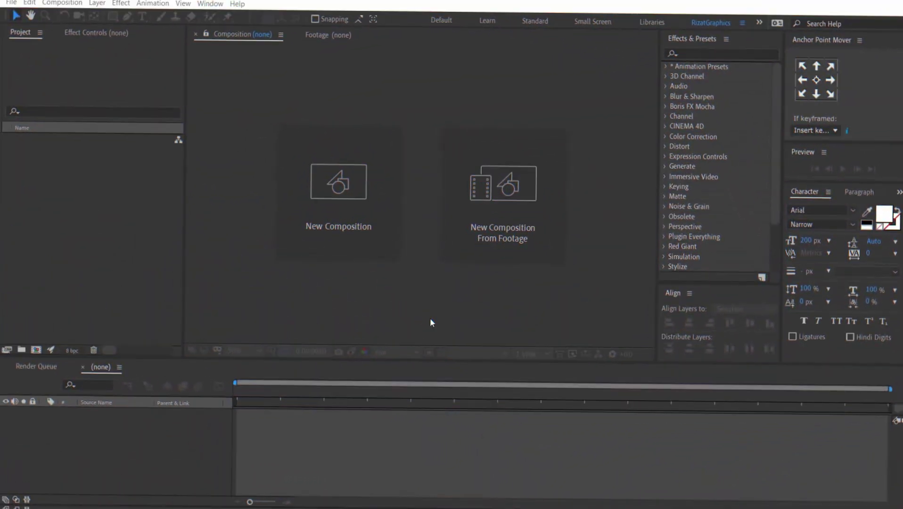
Create a composition named 'Fire Text Animation' at 1920×1080, 30 fps, 0:00:10:00 duration
left_click(348, 245)
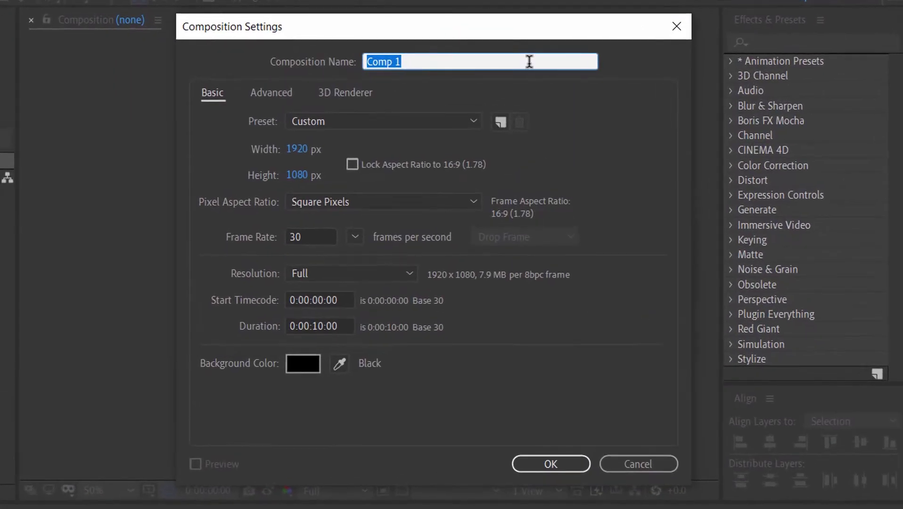
left_click(528, 62)
key("BackSpace")
key("BackSpace")
key("BackSpace")
key("BackSpace")
key("BackSpace")
key("BackSpace")
type("Fire Text Animation")
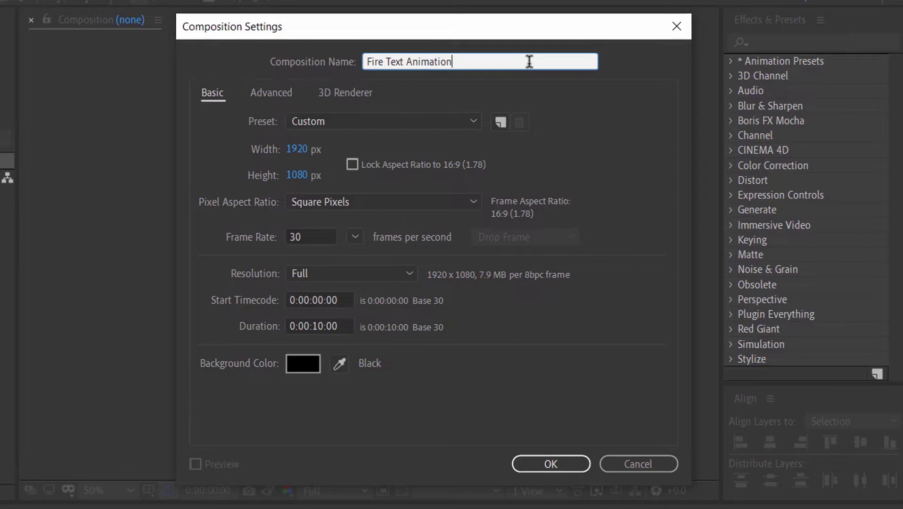
left_click(321, 151)
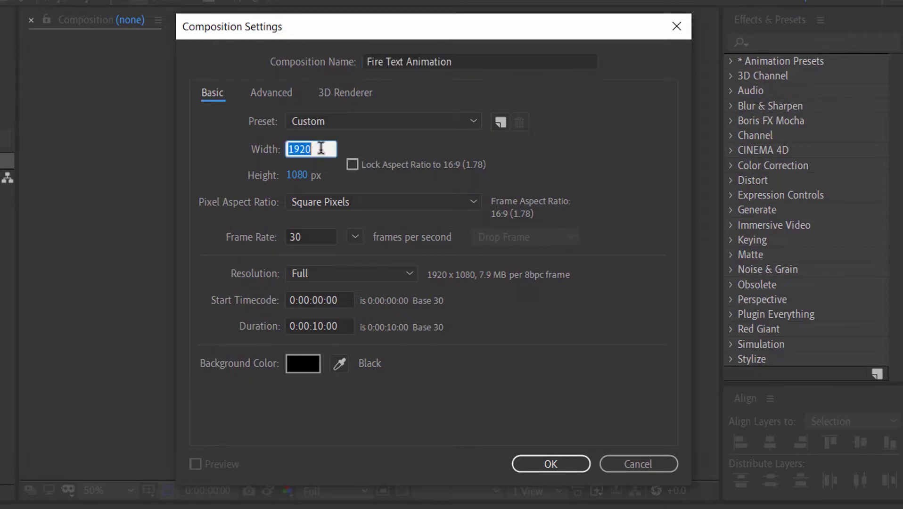
left_click(319, 175)
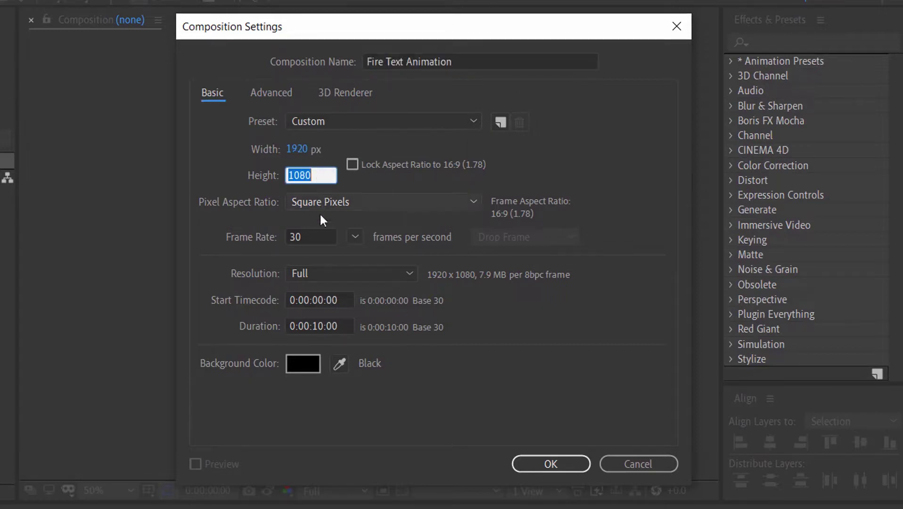
left_click(320, 237)
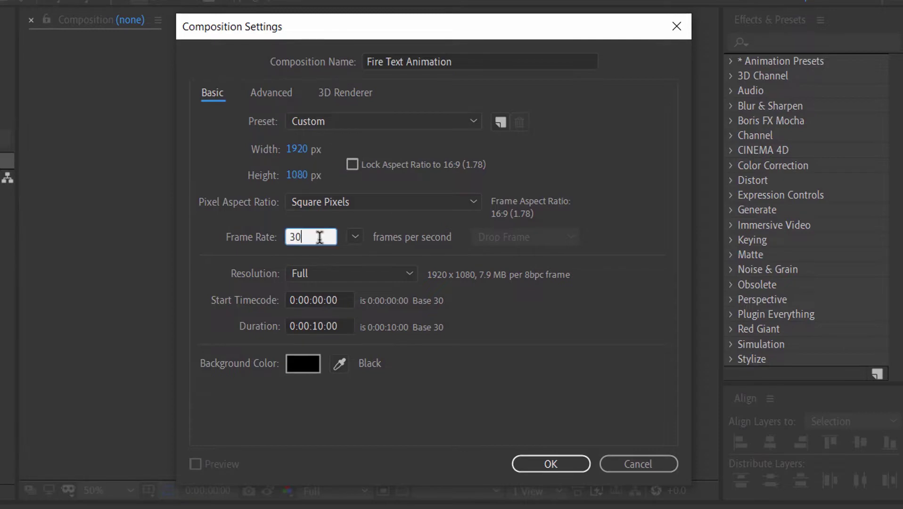
left_click(344, 325)
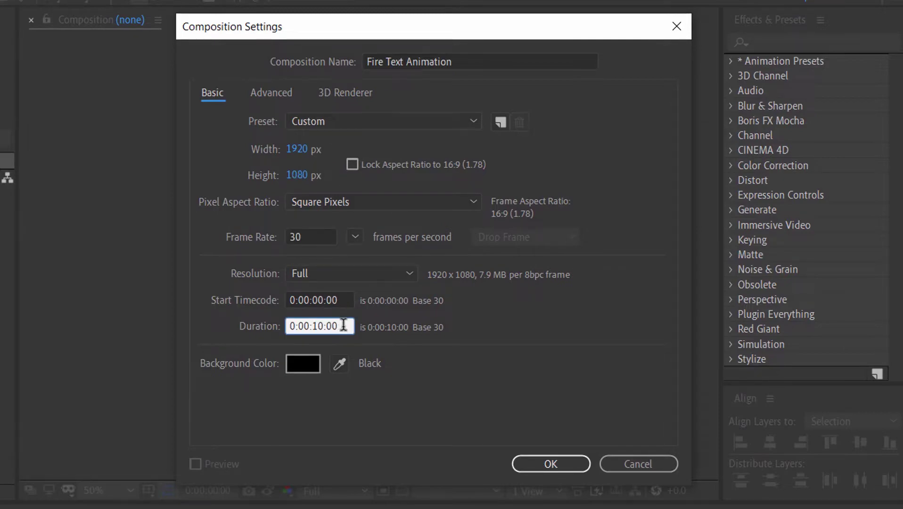
left_click(551, 464)
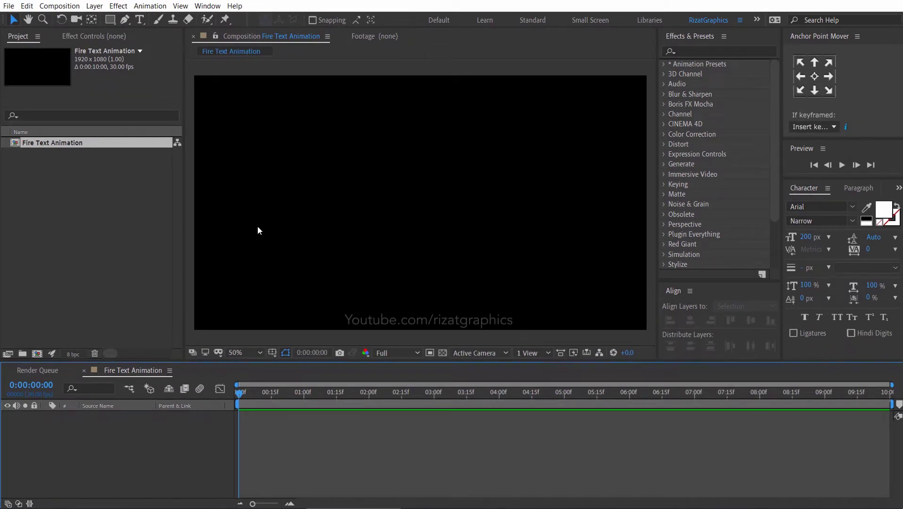
Add a text layer reading 'Fire' in the composition
left_click(140, 20)
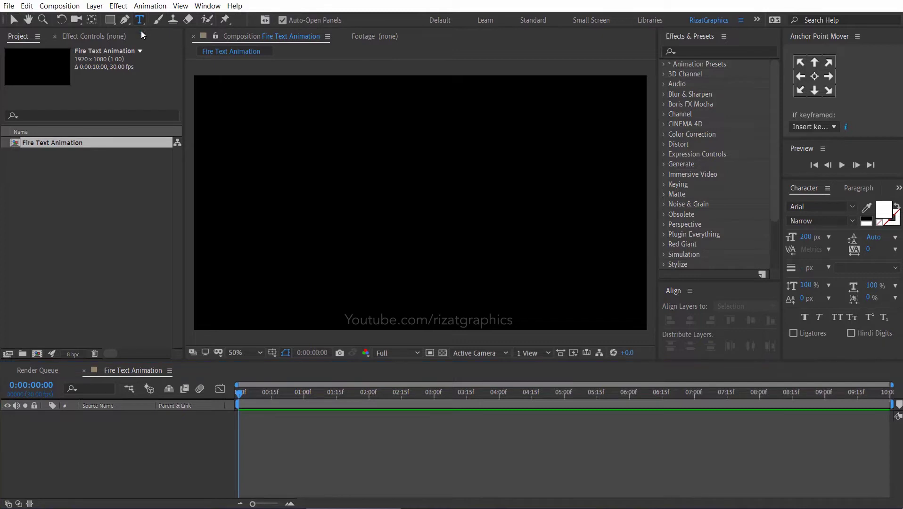
left_click(346, 221)
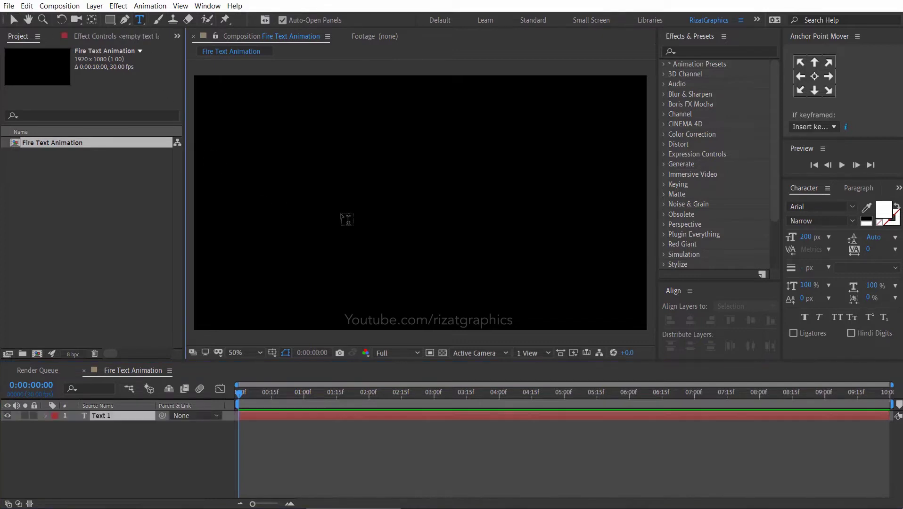
type("Fire")
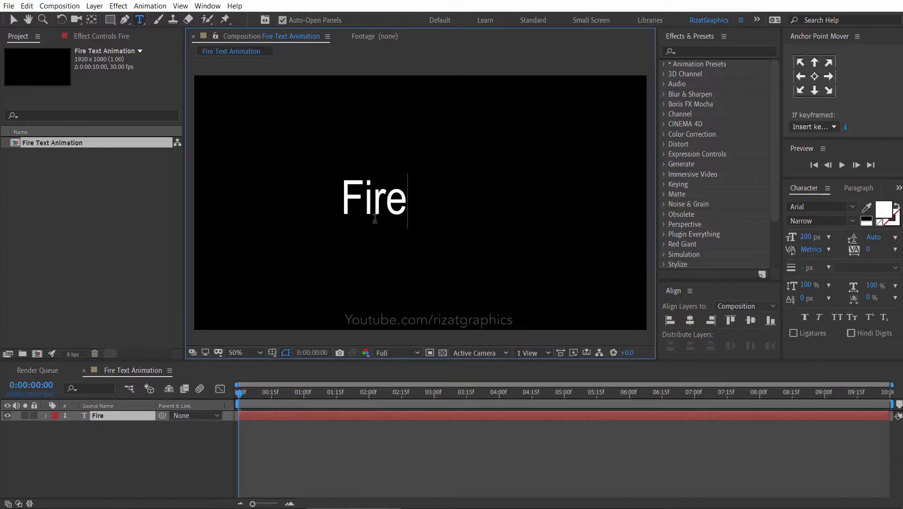
Format the text as Arial Narrow Bold, 450 px, All Caps
key("ctrl+a")
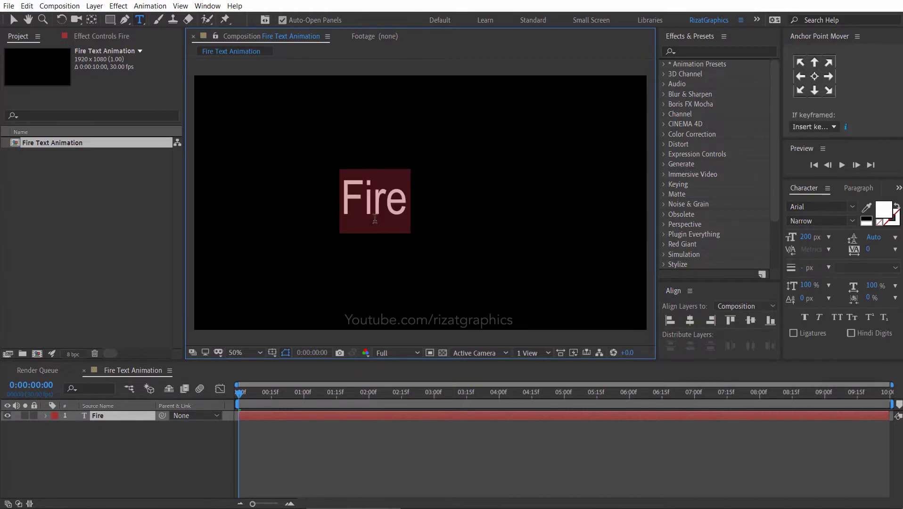
left_click(854, 224)
left_click(830, 258)
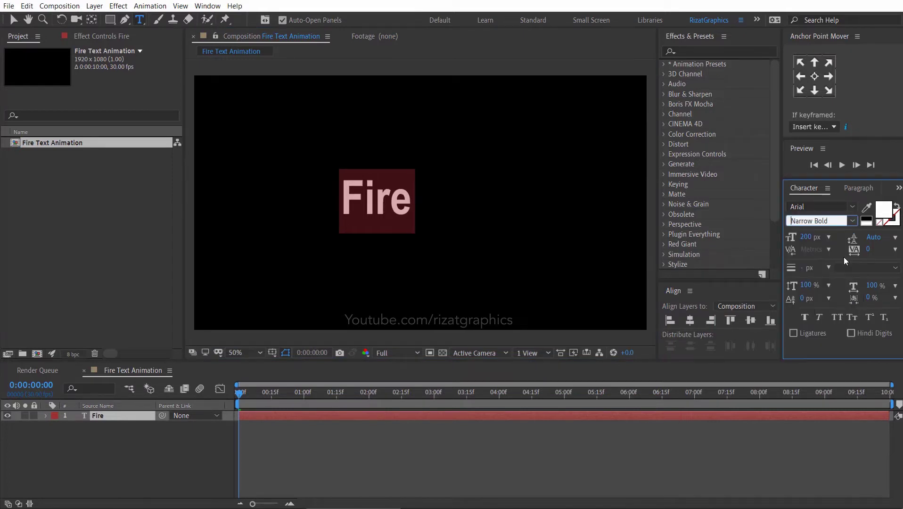
left_click(807, 237)
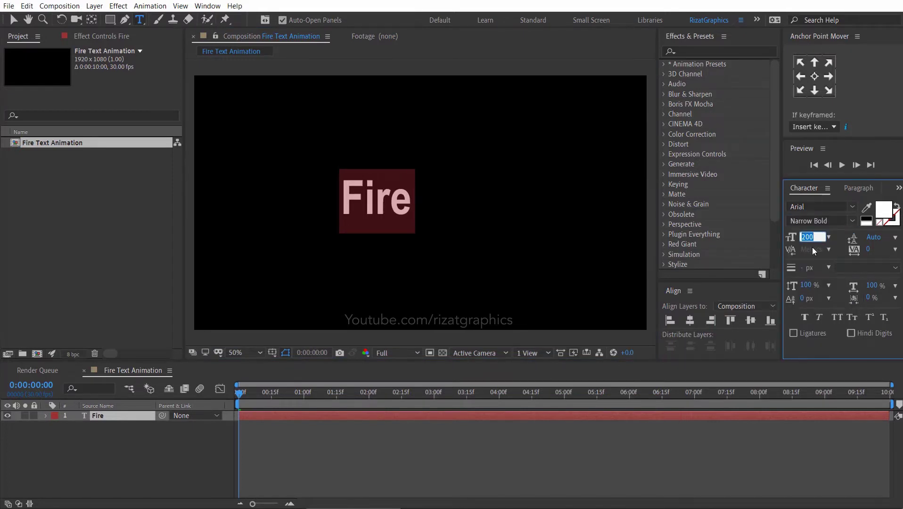
type("450")
key("Return")
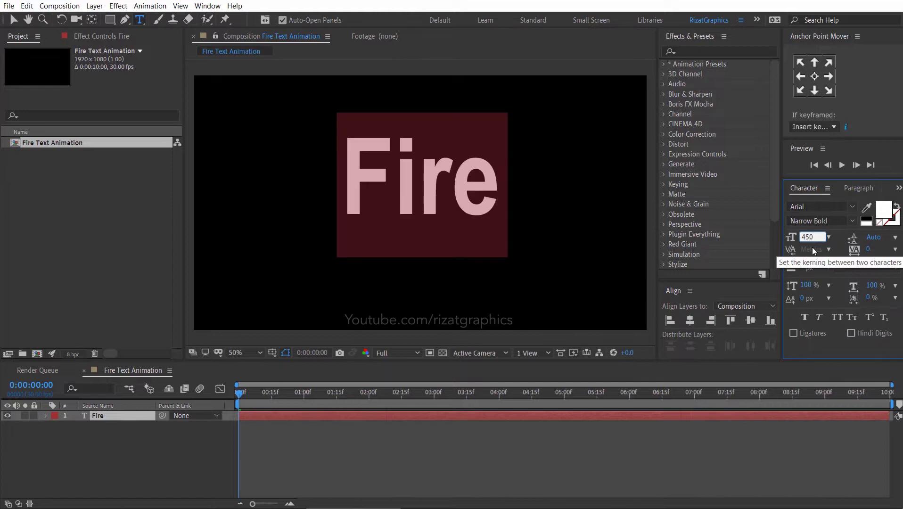
left_click(838, 315)
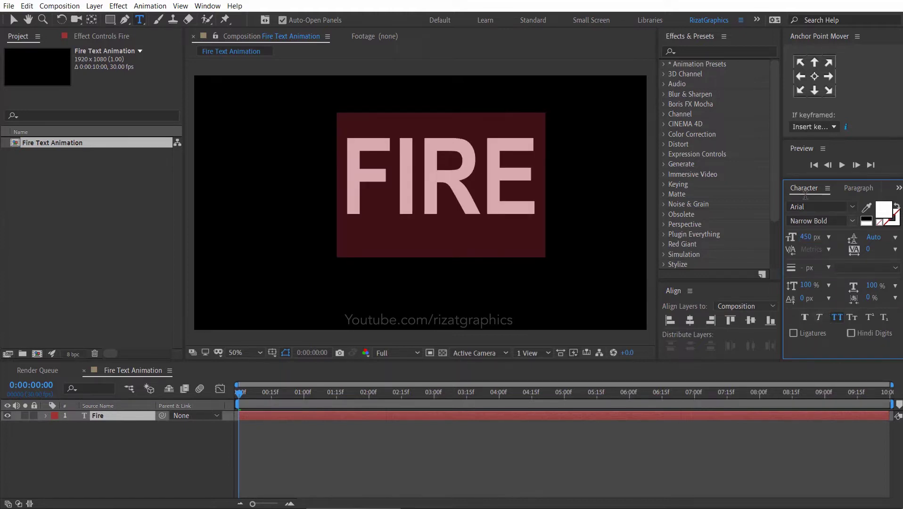
Center the FIRE text horizontally and vertically in the composition and select its layer
left_click(815, 78)
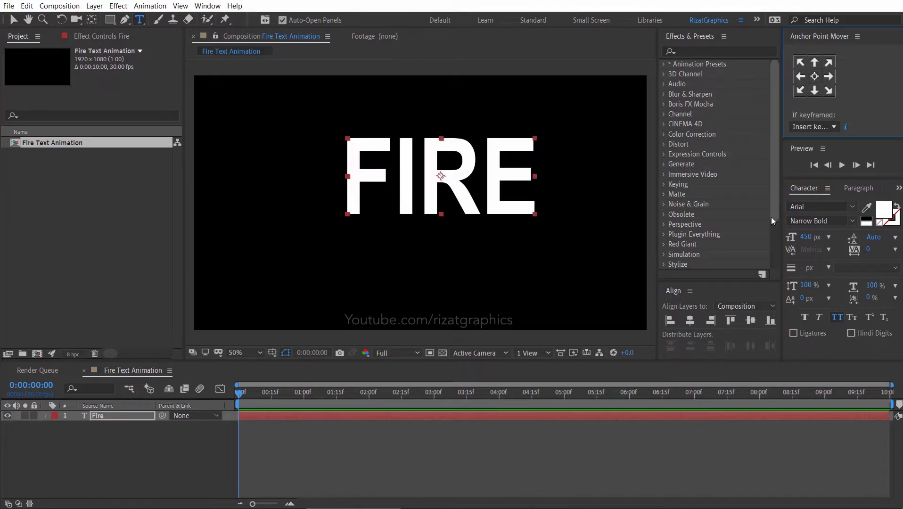
left_click(750, 321)
left_click(689, 324)
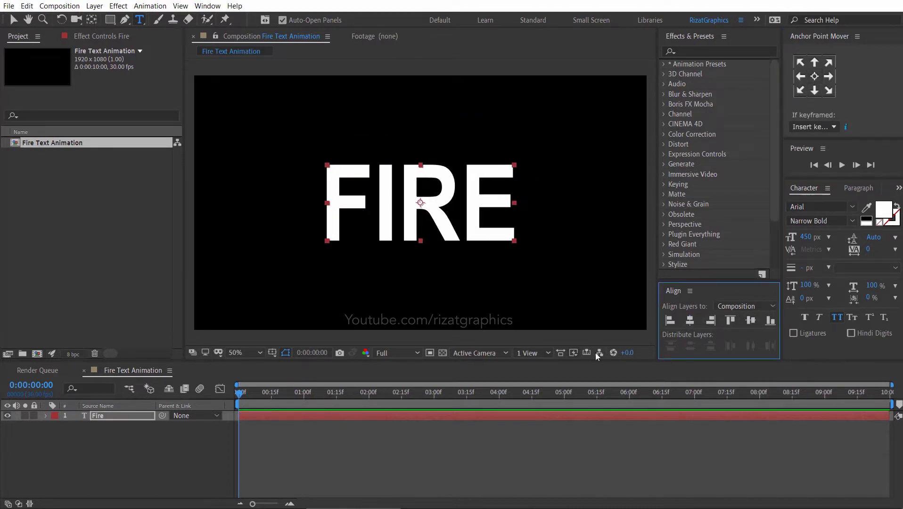
left_click(121, 416)
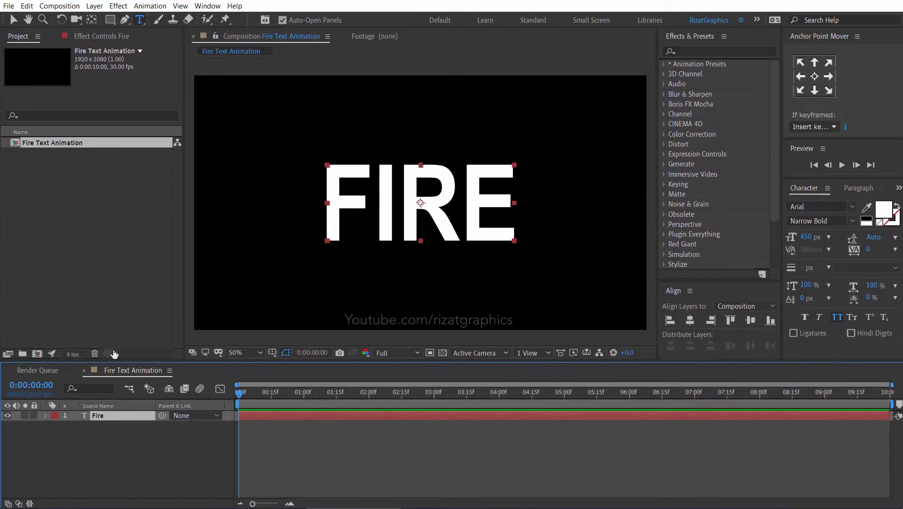
Create a composition-sized solid layer named 'Saber' above the text
left_click(95, 6)
mouse_move(102, 19)
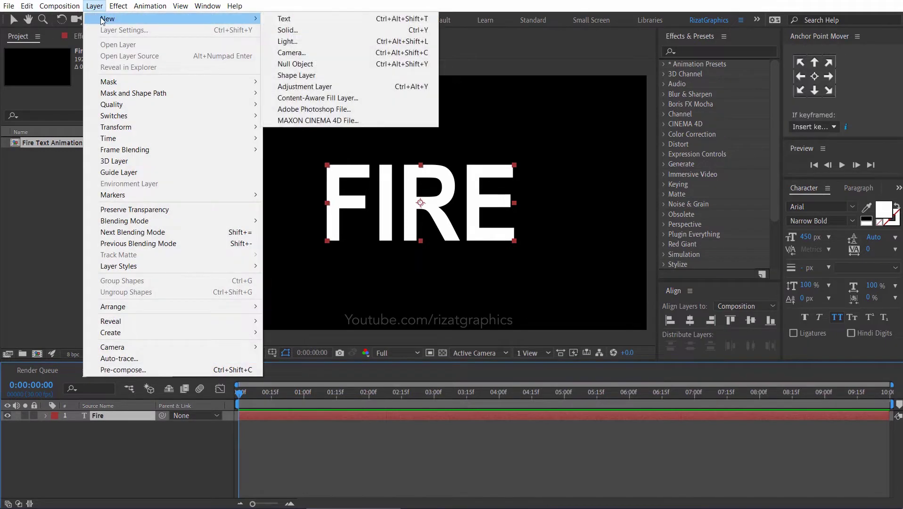
left_click(286, 31)
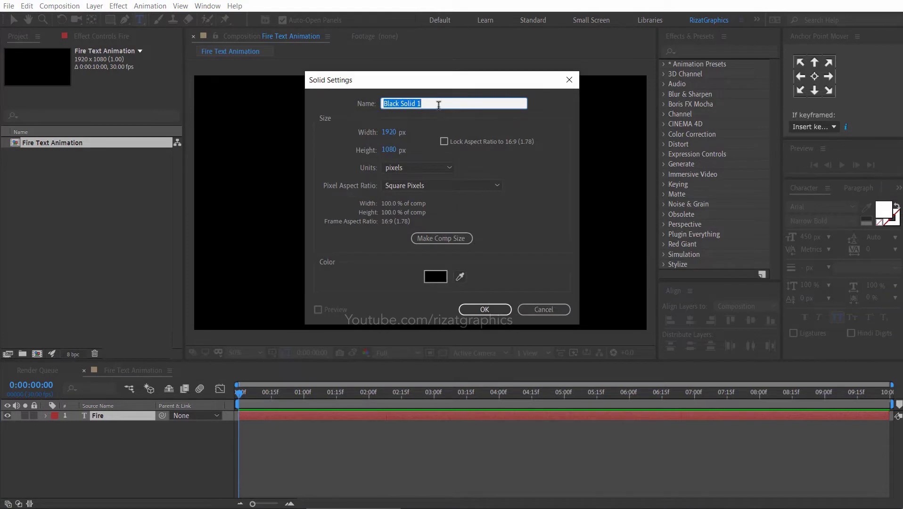
type("Saber")
left_click(446, 239)
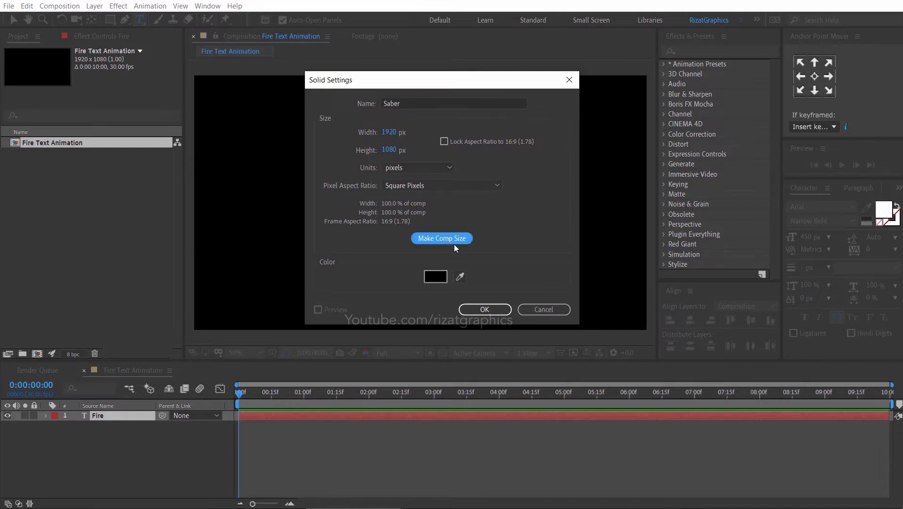
left_click(477, 314)
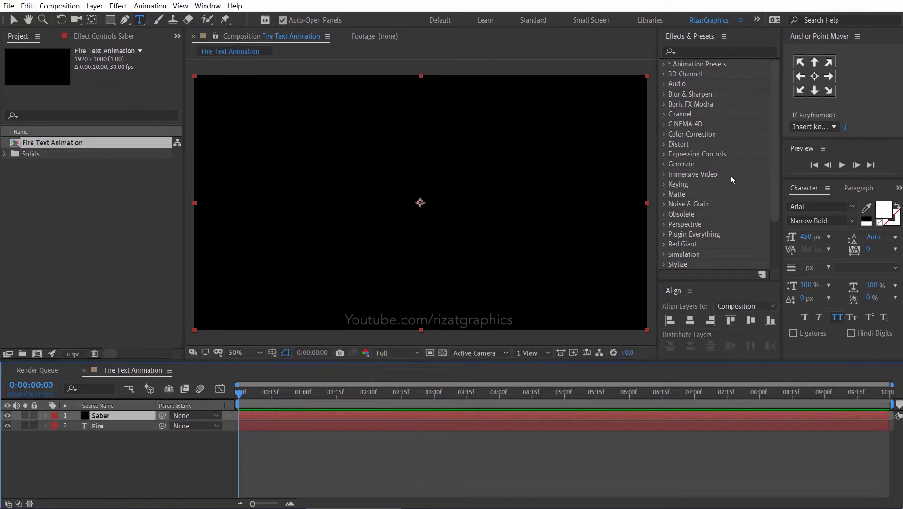
Apply the Saber effect from Effects & Presets to the Saber solid
left_click(727, 52)
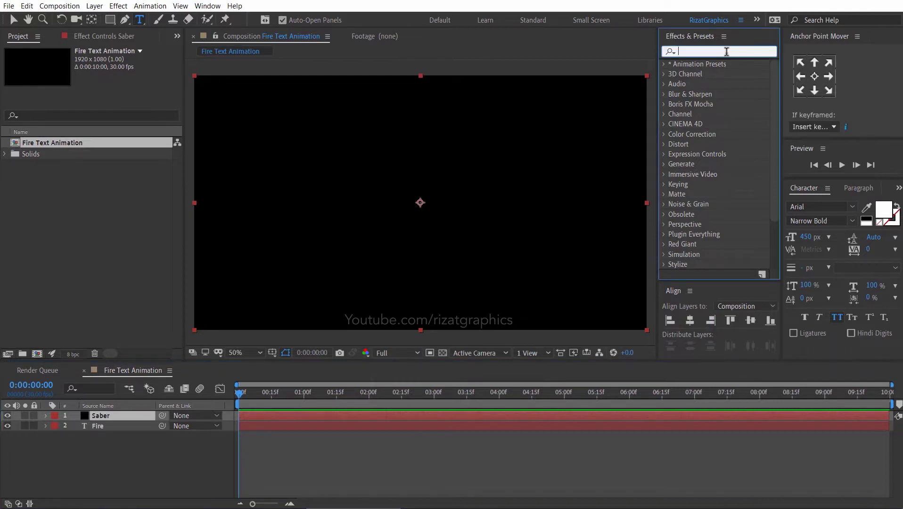
type("saber")
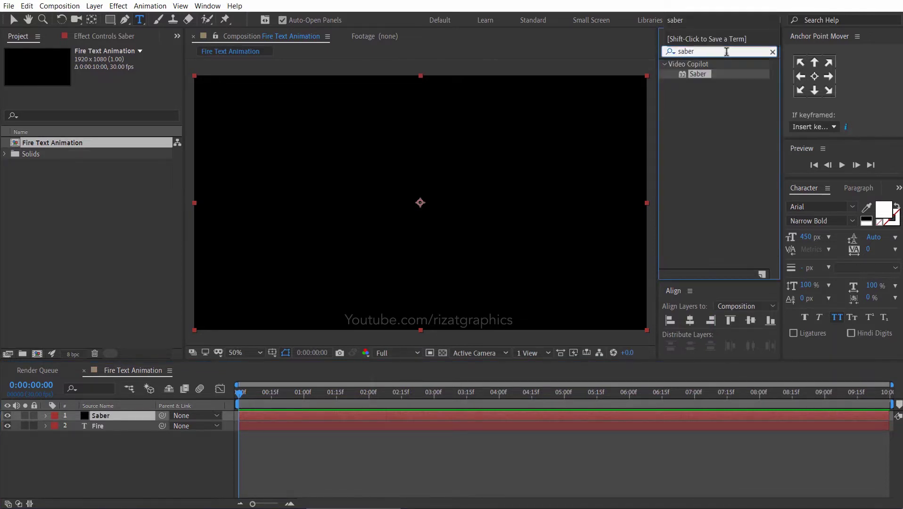
left_click_drag(704, 76, 441, 193)
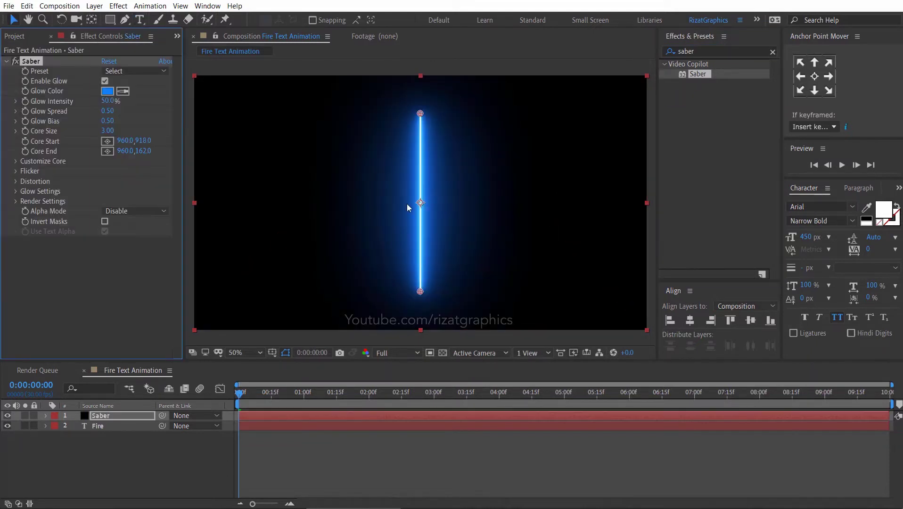
Set Saber's Core Type to Text Layer under Customize Core
left_click(16, 162)
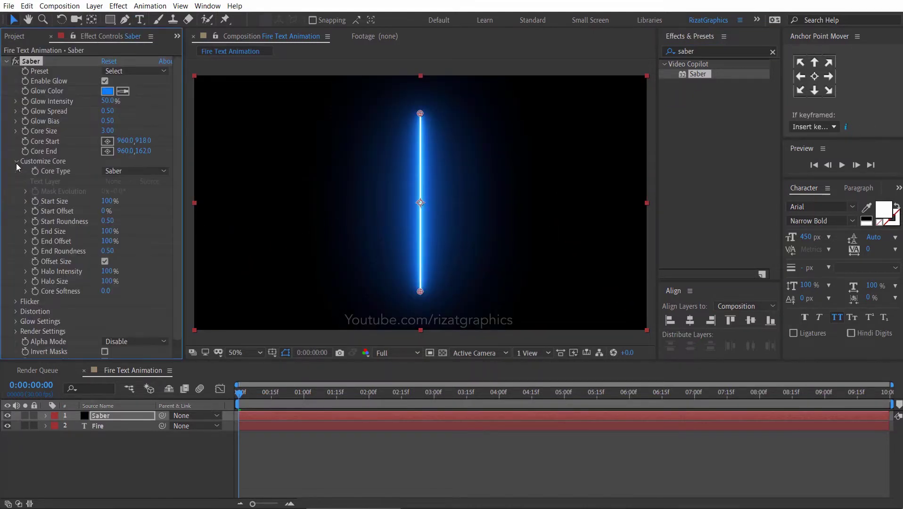
left_click(152, 172)
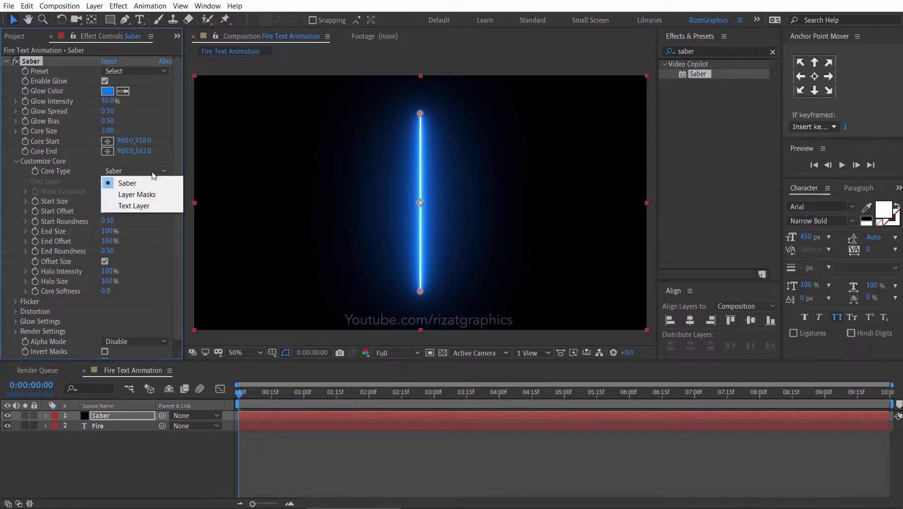
left_click(149, 207)
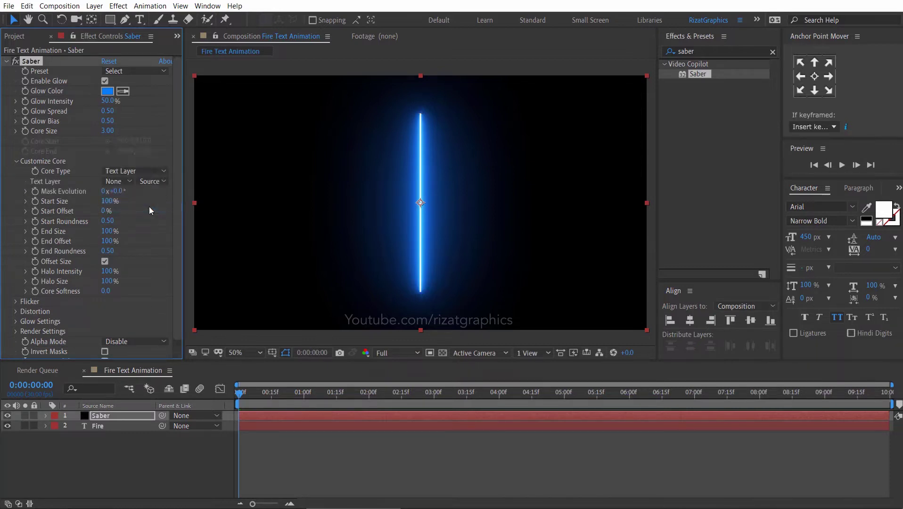
Point the Saber core at the '2. Fire' text layer and apply the Fire preset
left_click(132, 184)
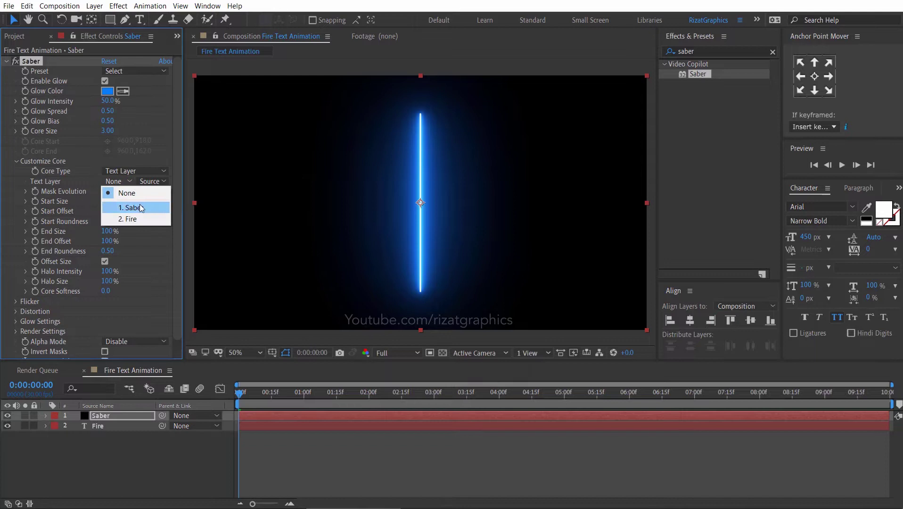
left_click(150, 218)
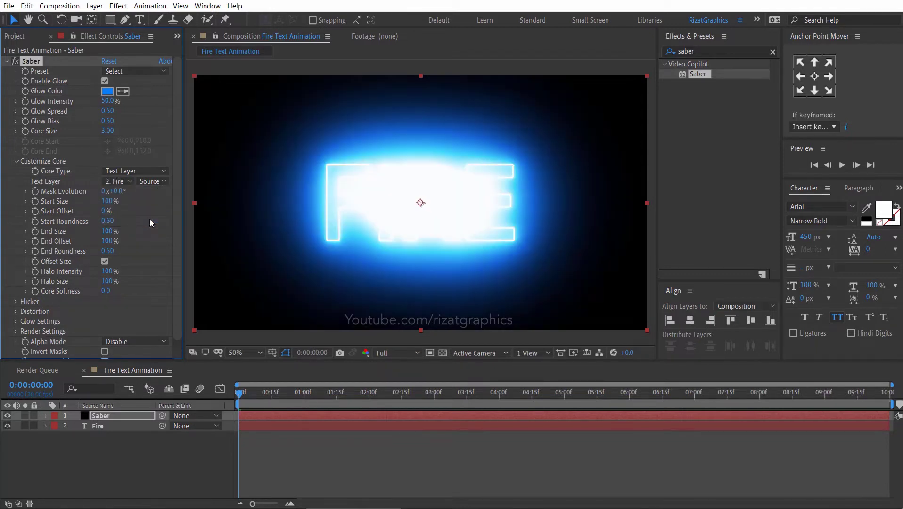
left_click(126, 71)
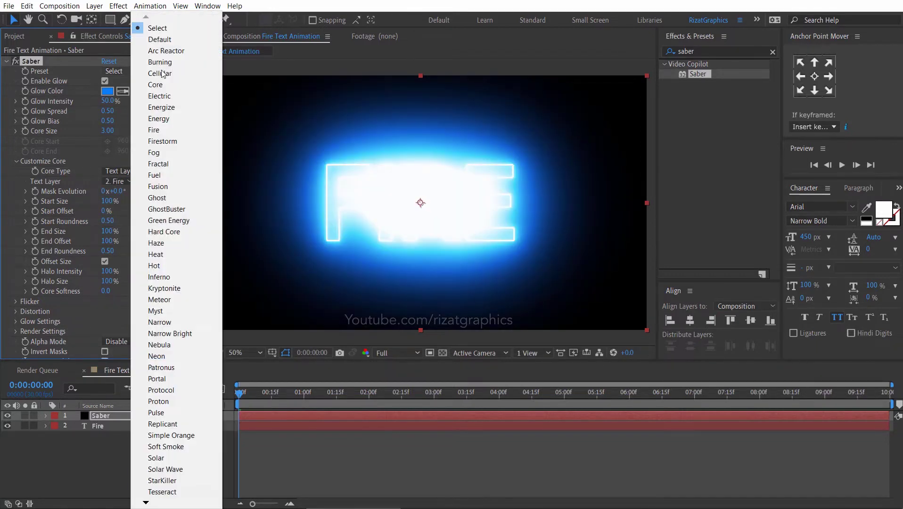
left_click(173, 134)
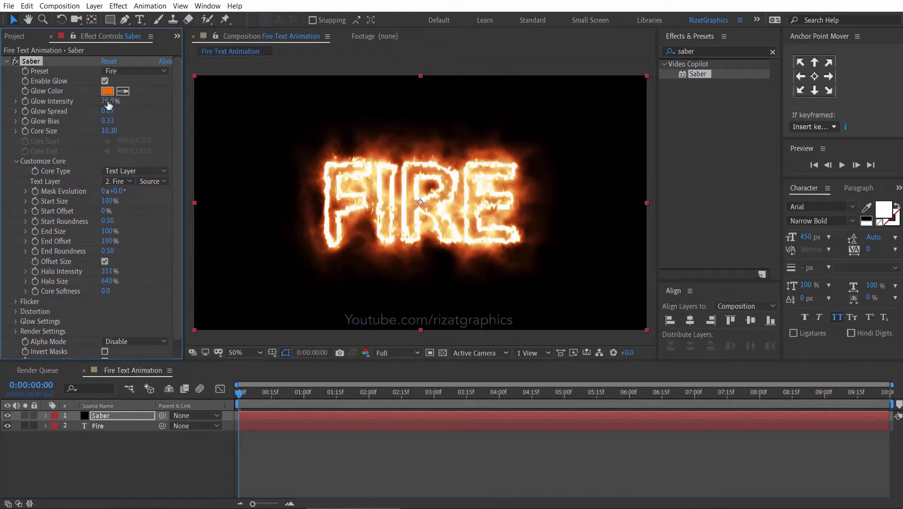
Set Glow Intensity 40%, Glow Spread 0.10, Glow Bias 0.35 and Core Size 2.00
left_click(111, 102)
type("40")
key("Return")
left_click(112, 111)
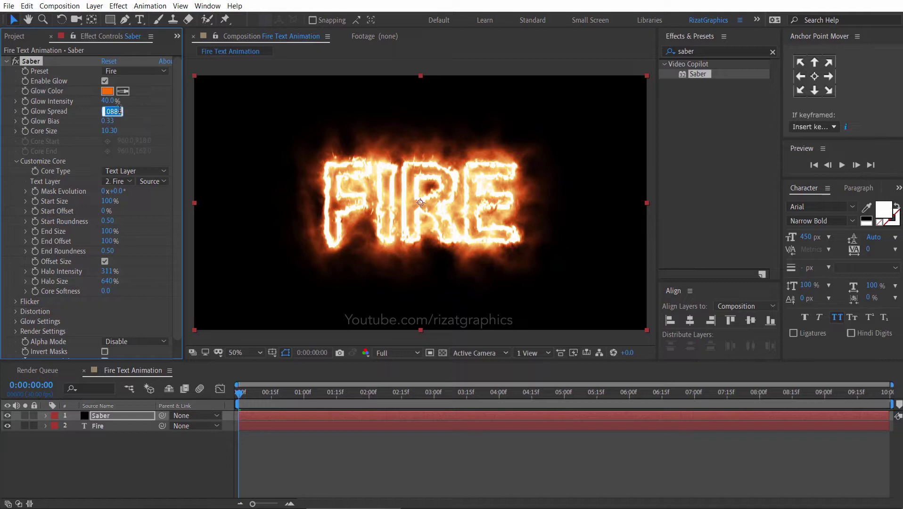
key("Return")
left_click(114, 121)
type("0.35")
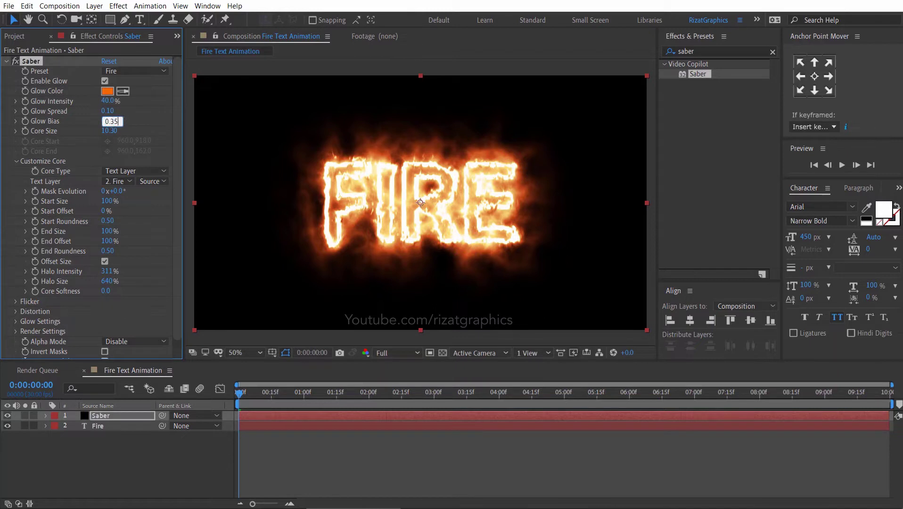
key("Return")
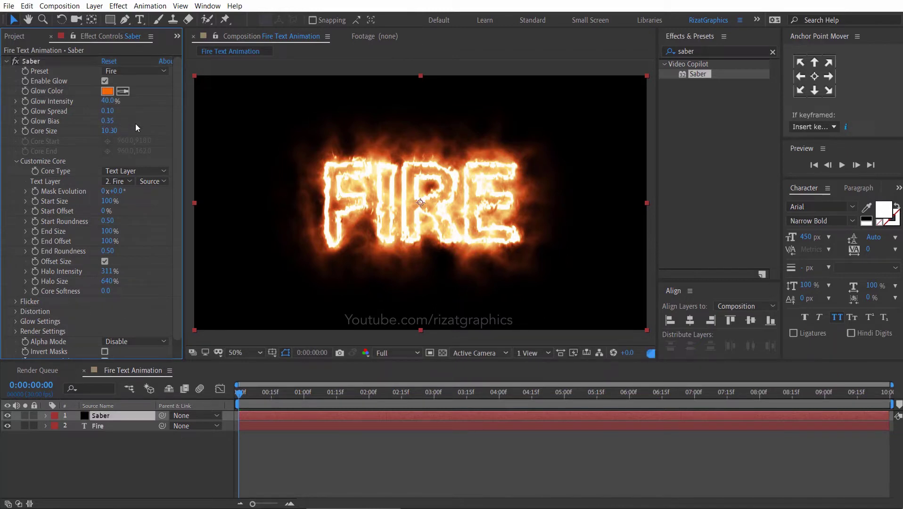
left_click(112, 132)
type("2")
key("Return")
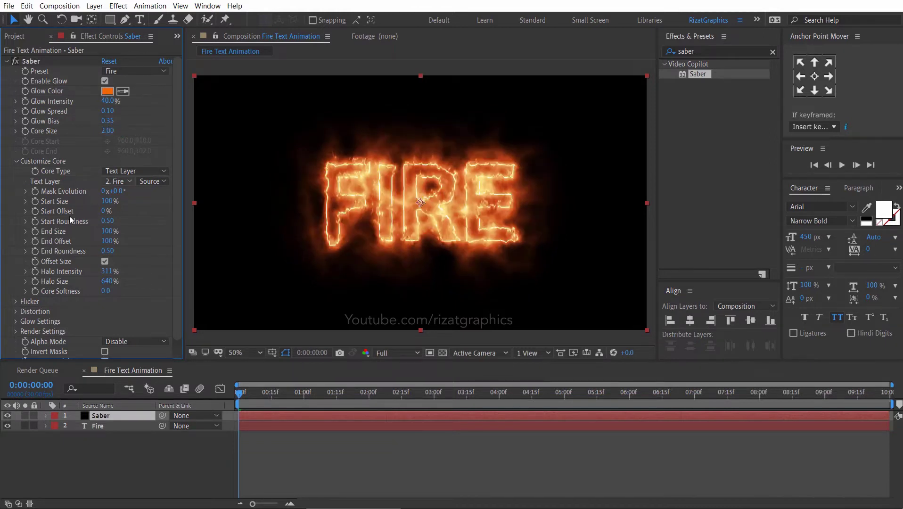
Lower the Glow Distortion Amount under Distortion to 85
scroll(25, 270, "down", 1)
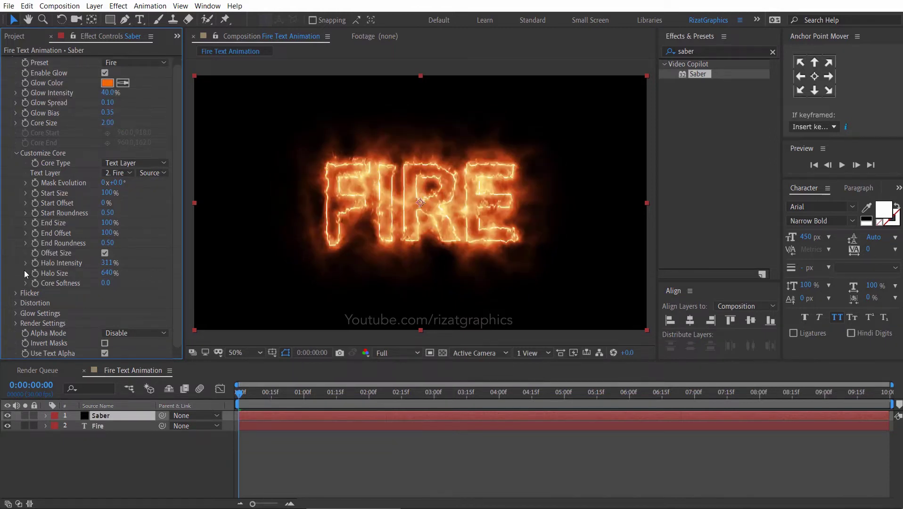
left_click(16, 304)
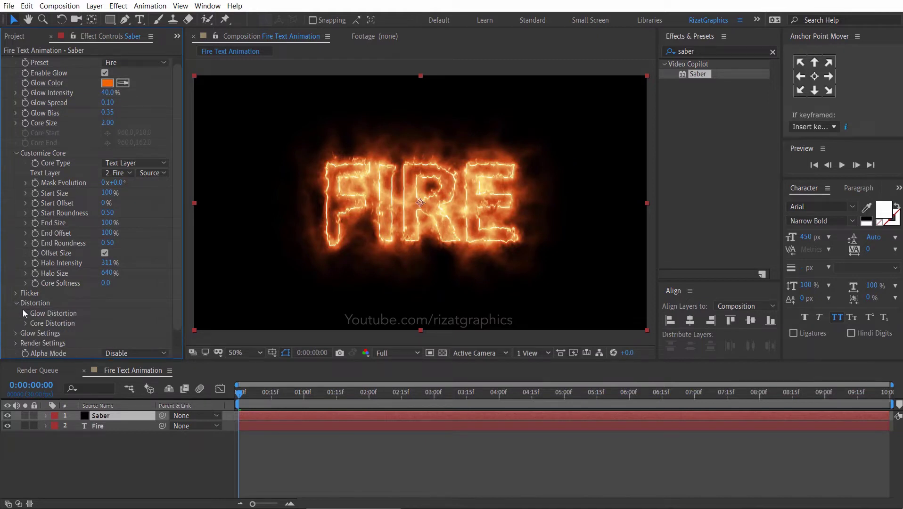
left_click(25, 314)
scroll(82, 320, "down", 5)
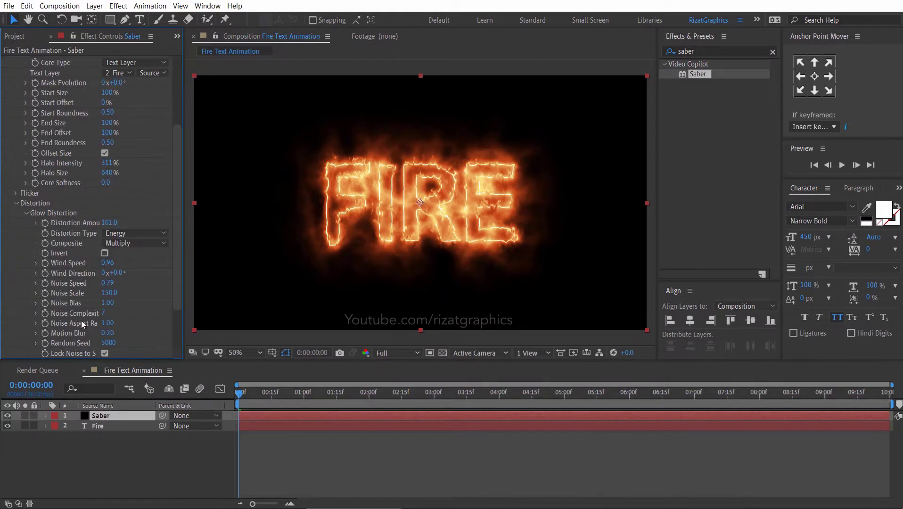
left_click(118, 221)
type("85")
key("Return")
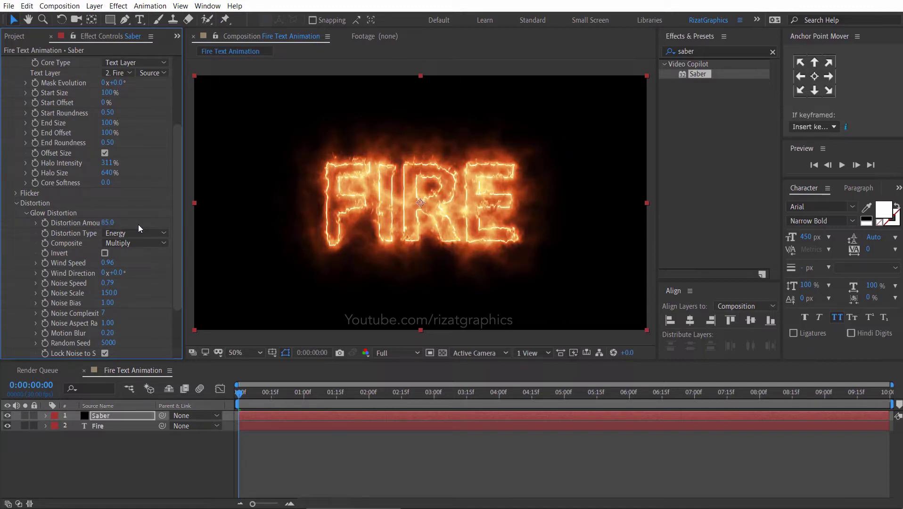
left_click(15, 203)
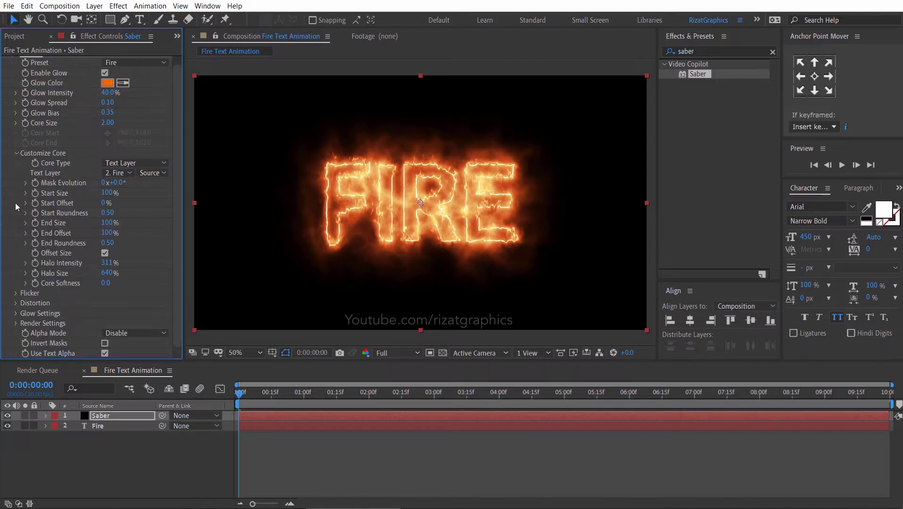
Clear the effects search and start a preview of the burning FIRE text
left_click(773, 52)
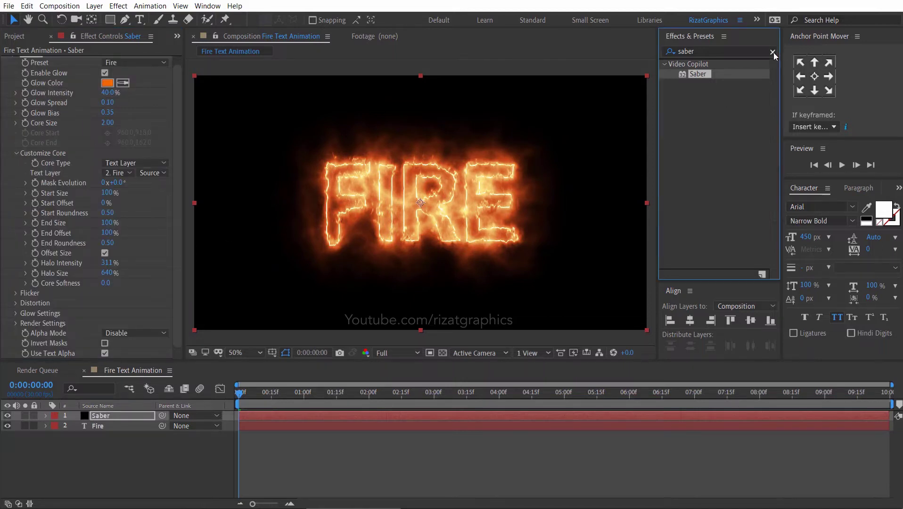
left_click(842, 166)
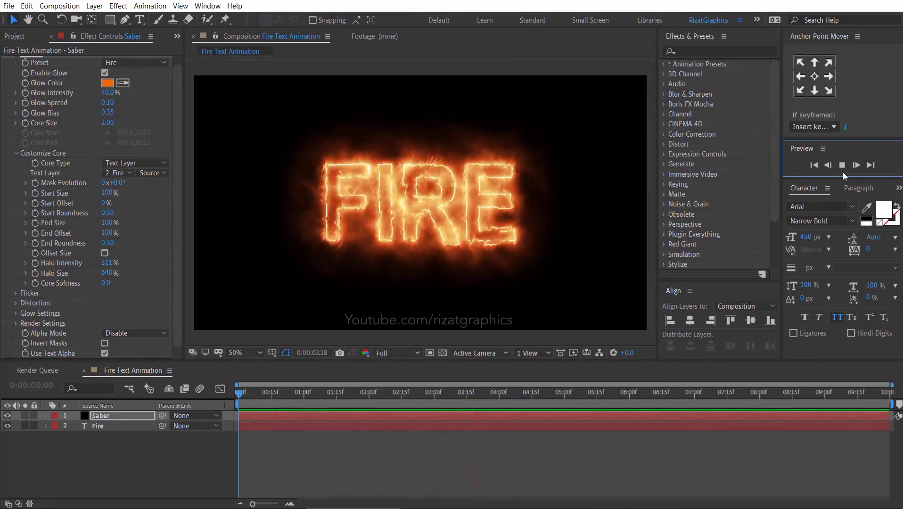
Keyframe Saber's End Offset from 0% at 0:00 to 100% at 3:00
key("space")
left_click_drag(284, 393, 225, 388)
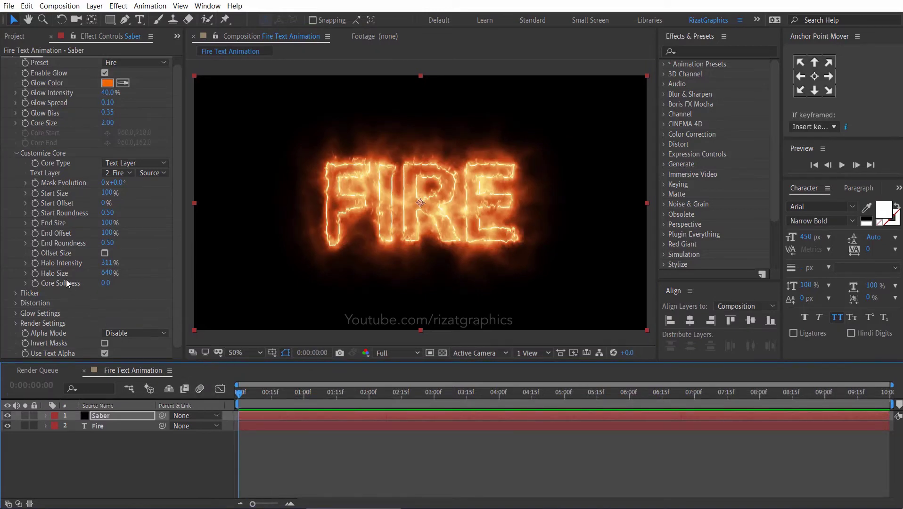
left_click(35, 234)
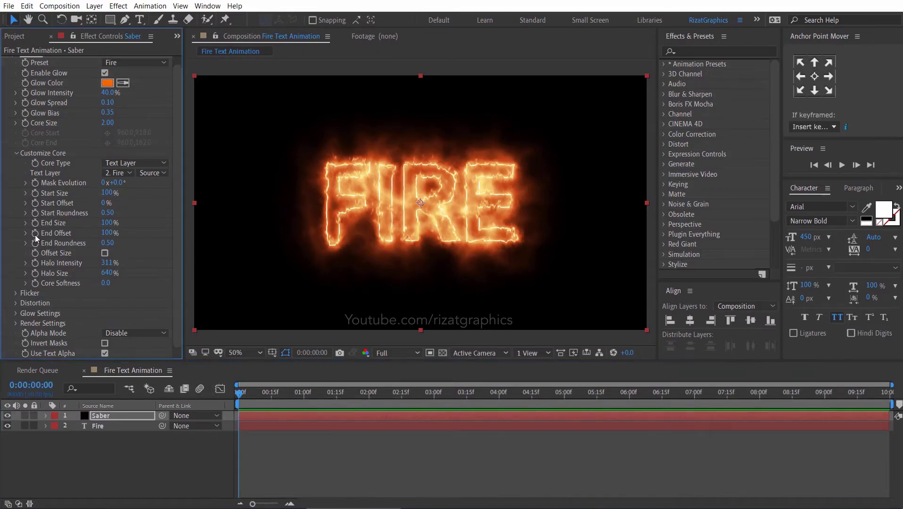
left_click_drag(108, 237, 42, 235)
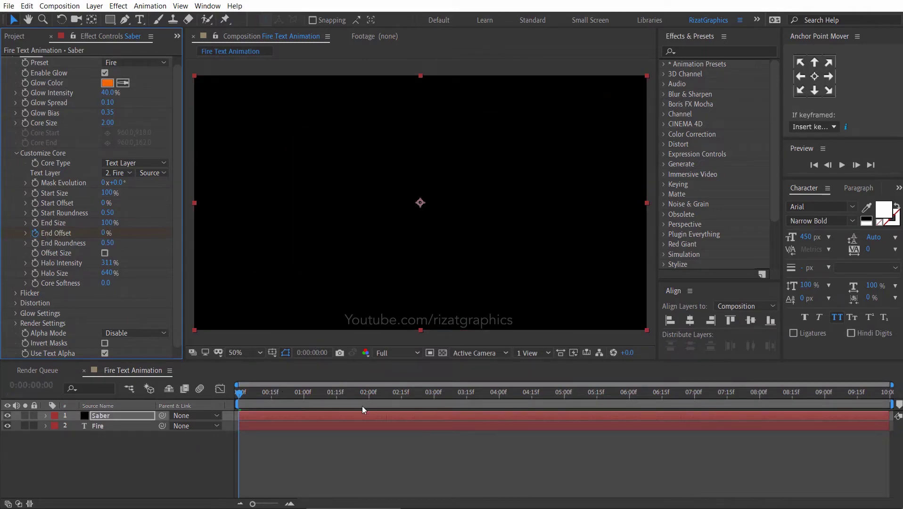
left_click(434, 397)
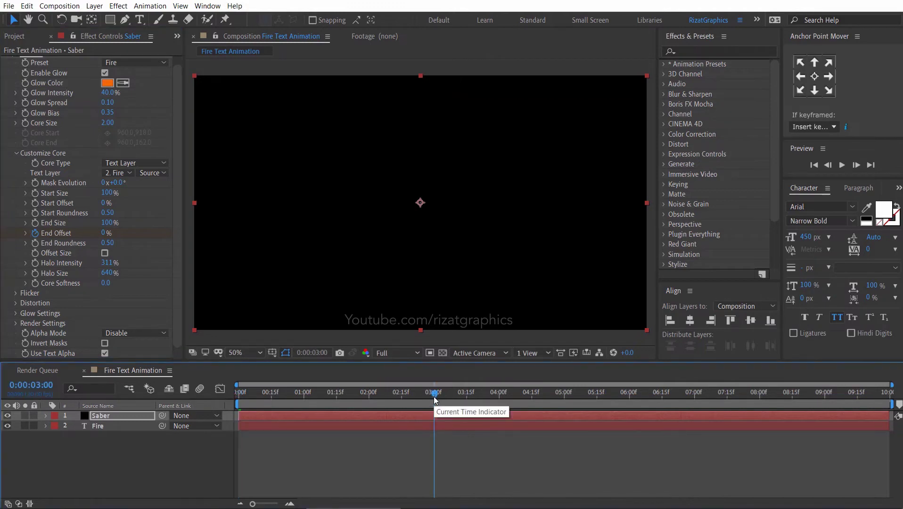
left_click(107, 235)
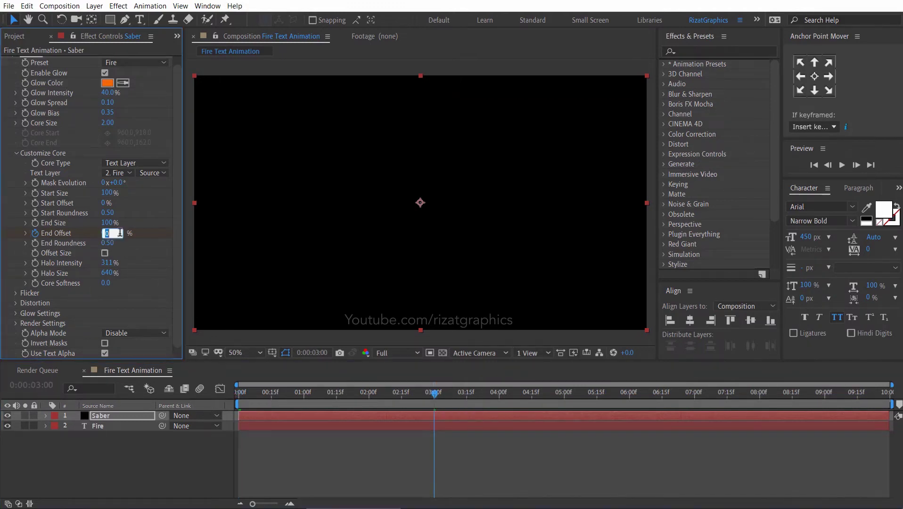
type("100")
key("Return")
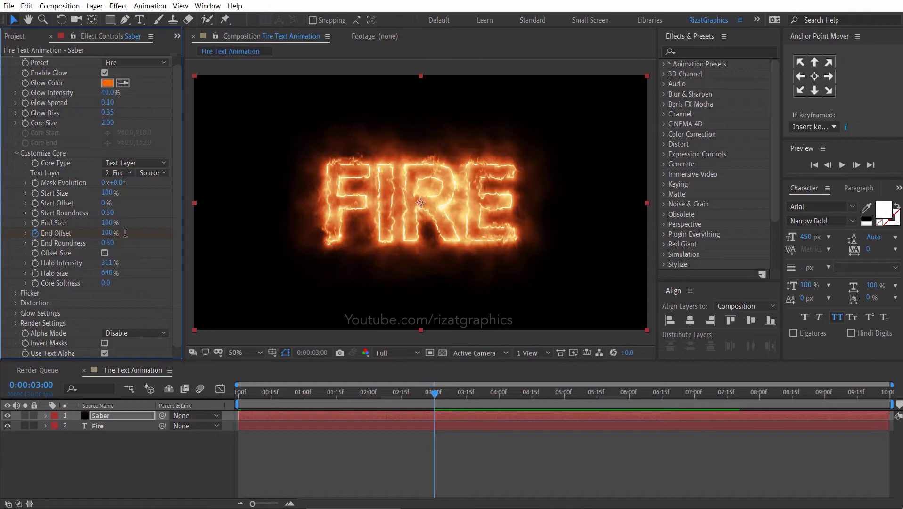
left_click_drag(261, 405, 231, 398)
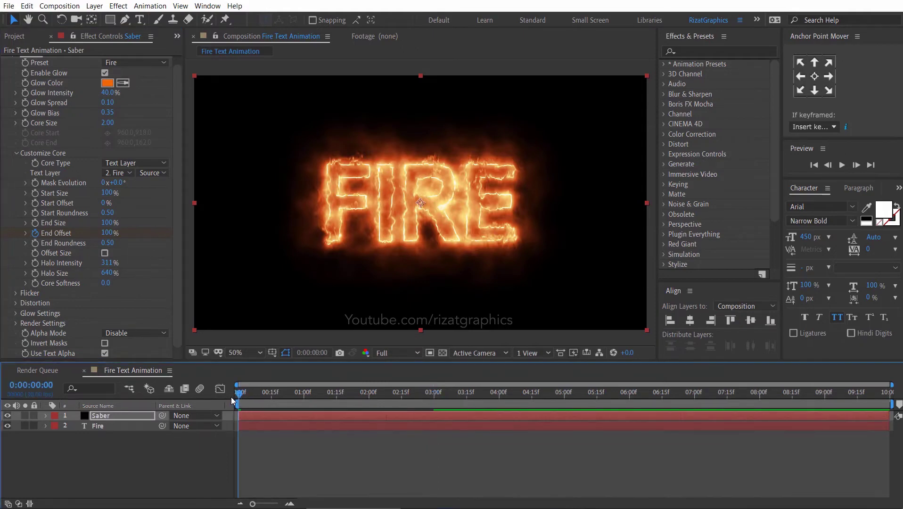
Preview the FIRE text burning on over the first three seconds
left_click(842, 165)
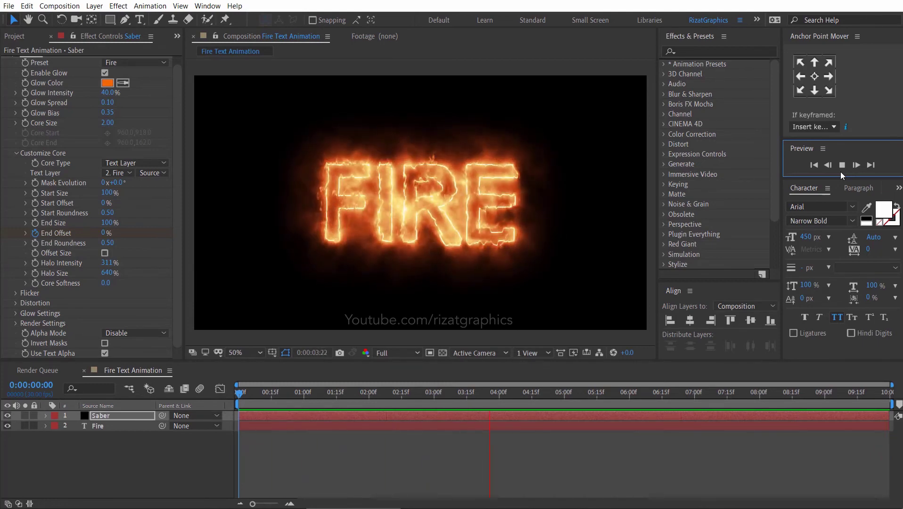
Stop the preview and retype the Fire text layer's word as 'Text'
left_click(241, 401)
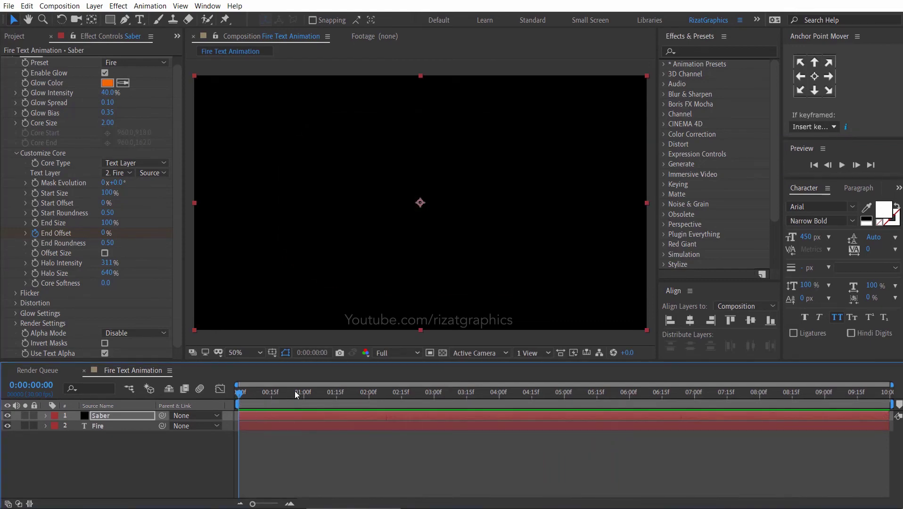
left_click_drag(295, 391, 462, 386)
left_click(445, 425)
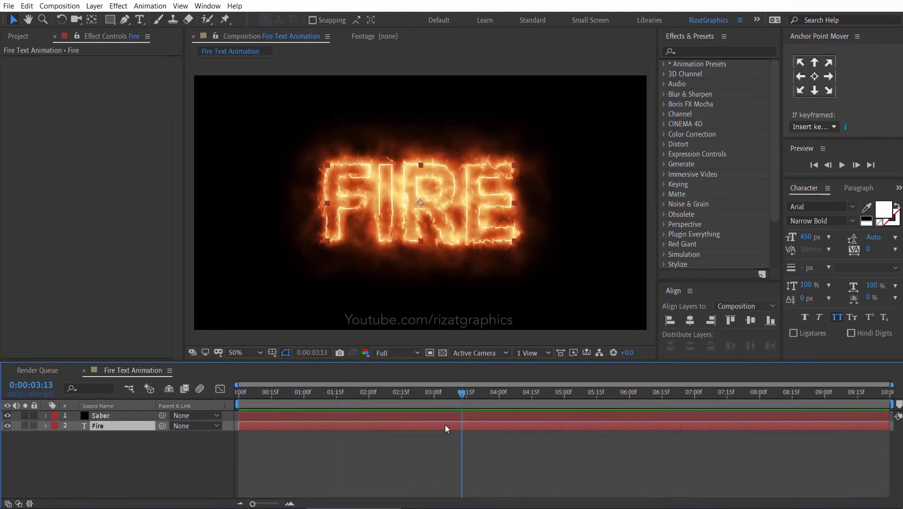
double_click(446, 425)
type("T")
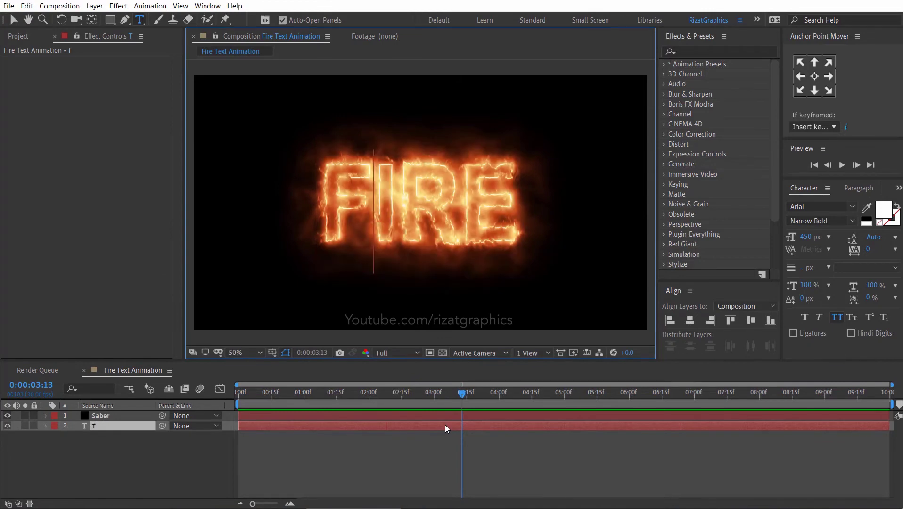
type("ext")
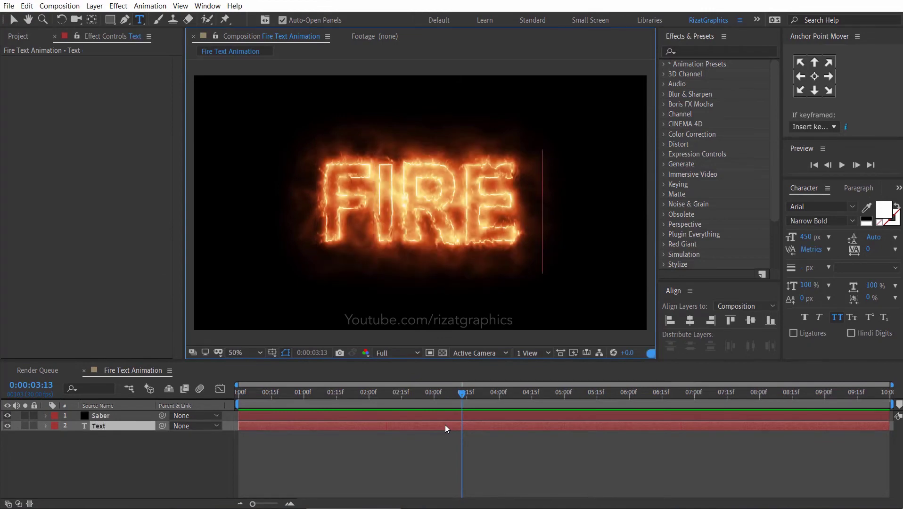
left_click(446, 425)
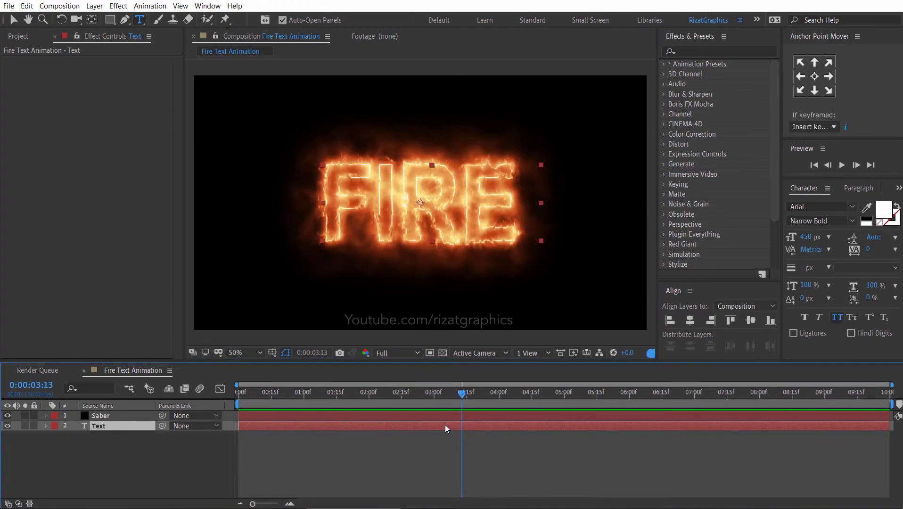
Centre the text's anchor point, align it horizontally centred, and return to the first frame
left_click(815, 76)
left_click(695, 322)
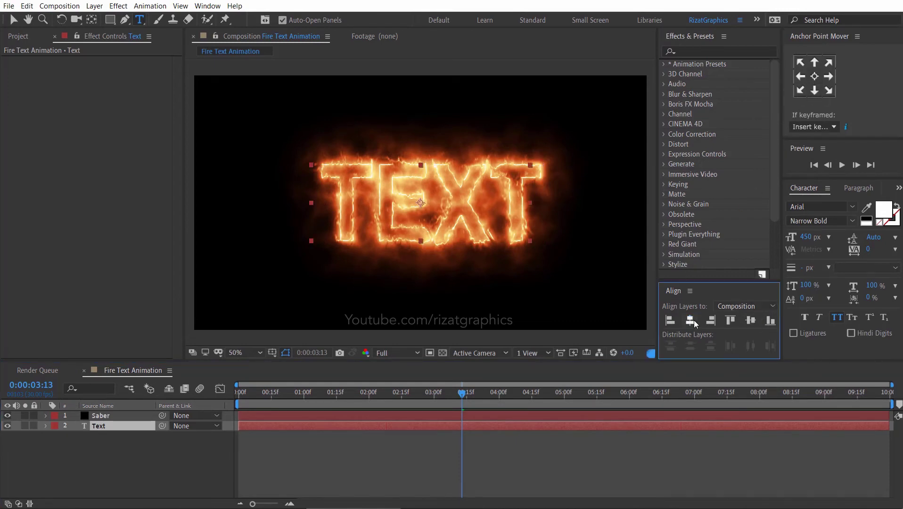
left_click(385, 401)
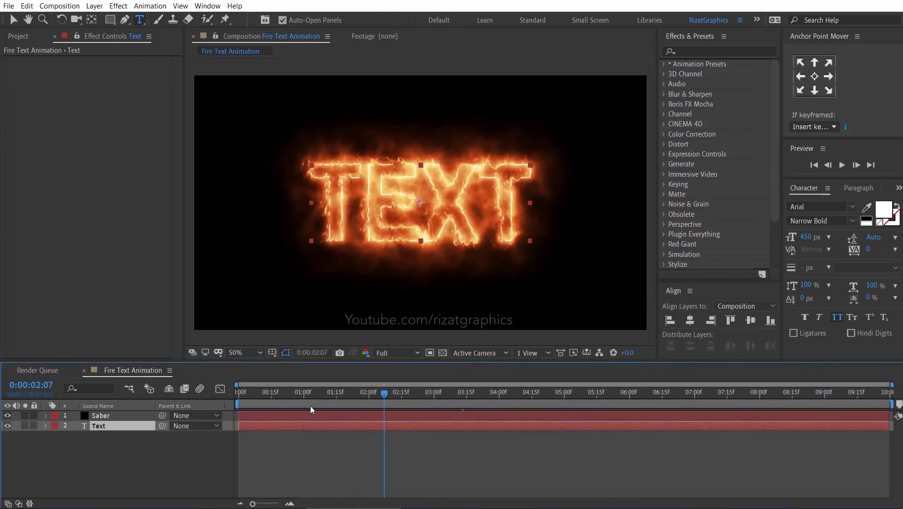
left_click(243, 405)
left_click(235, 396)
Preview the Saber flames drawing on the word TEXT from the first frame
left_click(842, 165)
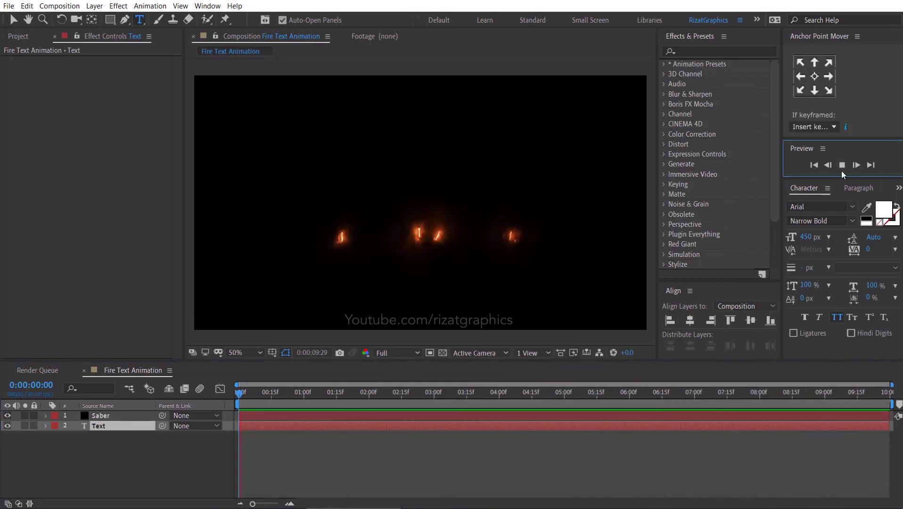